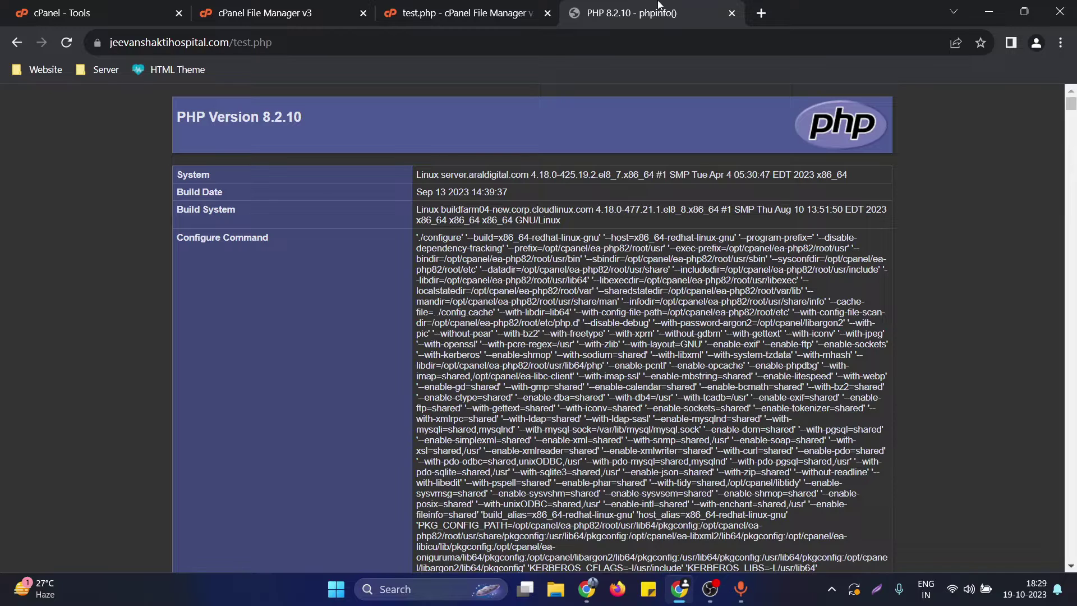
- Go back to the cPanel Tools page and scroll down to the Software section
{"action": "left_click", "coordinate": [258, 6]}
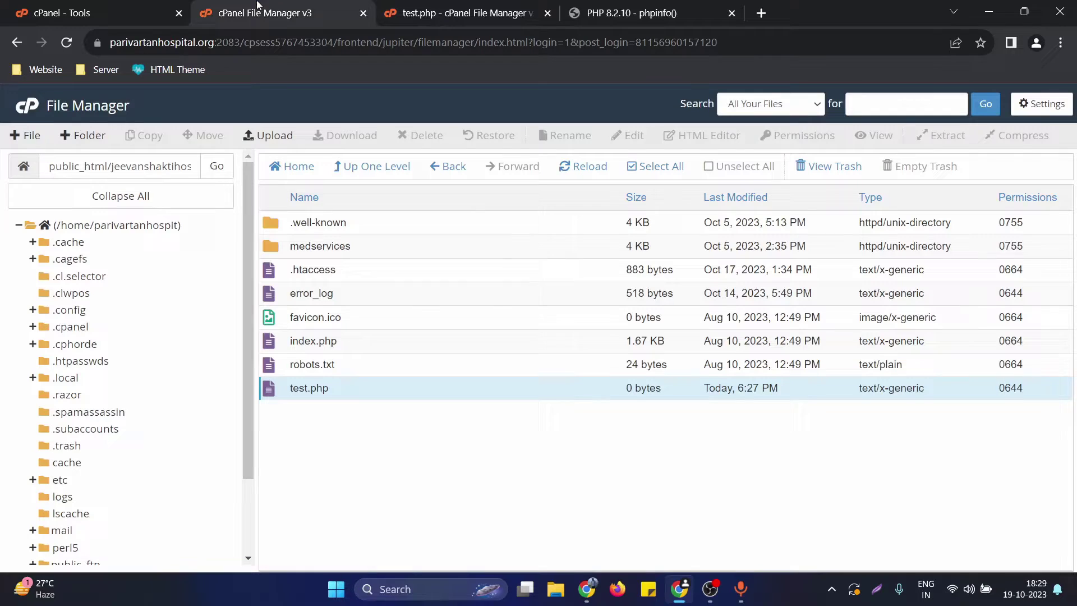
{"action": "left_click", "coordinate": [70, 12]}
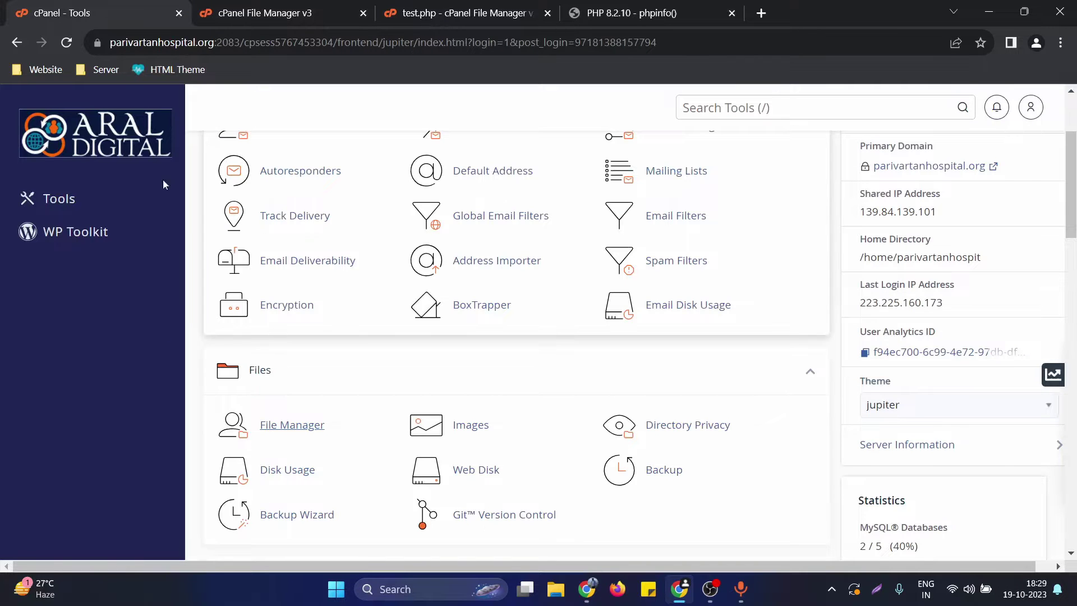
{"action": "scroll", "coordinate": [426, 375], "scroll_direction": "up", "scroll_amount": 3}
{"action": "scroll", "coordinate": [426, 375], "scroll_direction": "down", "scroll_amount": 4}
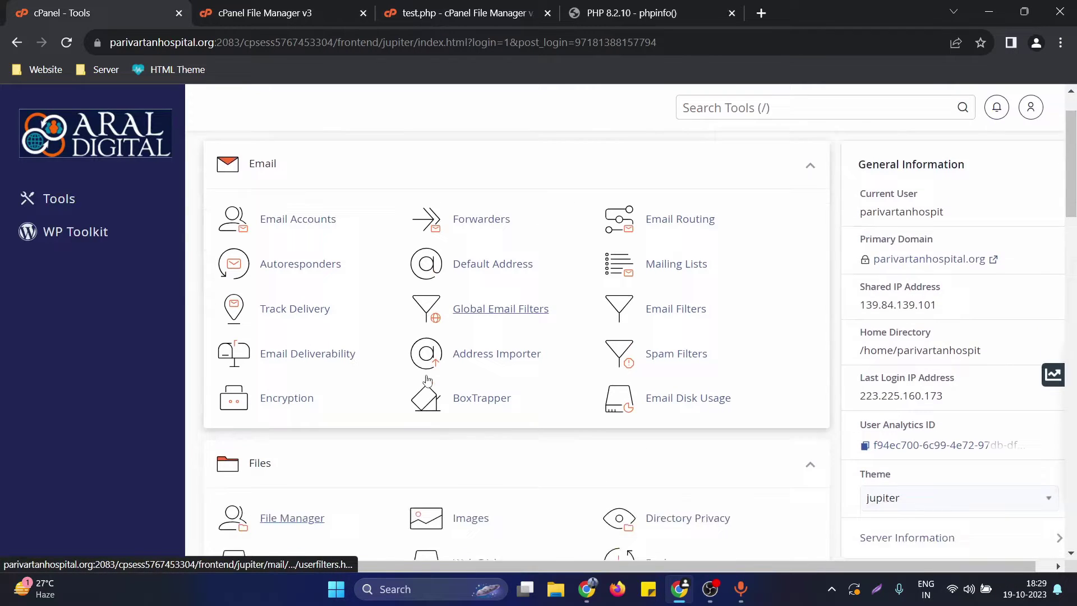
{"action": "scroll", "coordinate": [427, 380], "scroll_direction": "down", "scroll_amount": 6}
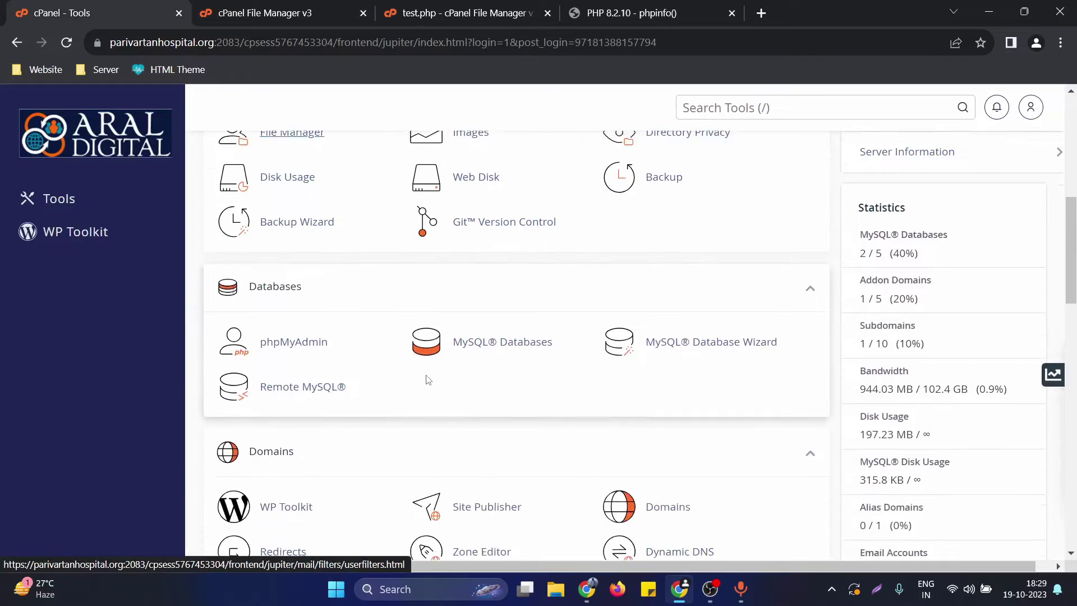
{"action": "scroll", "coordinate": [427, 379], "scroll_direction": "down", "scroll_amount": 5}
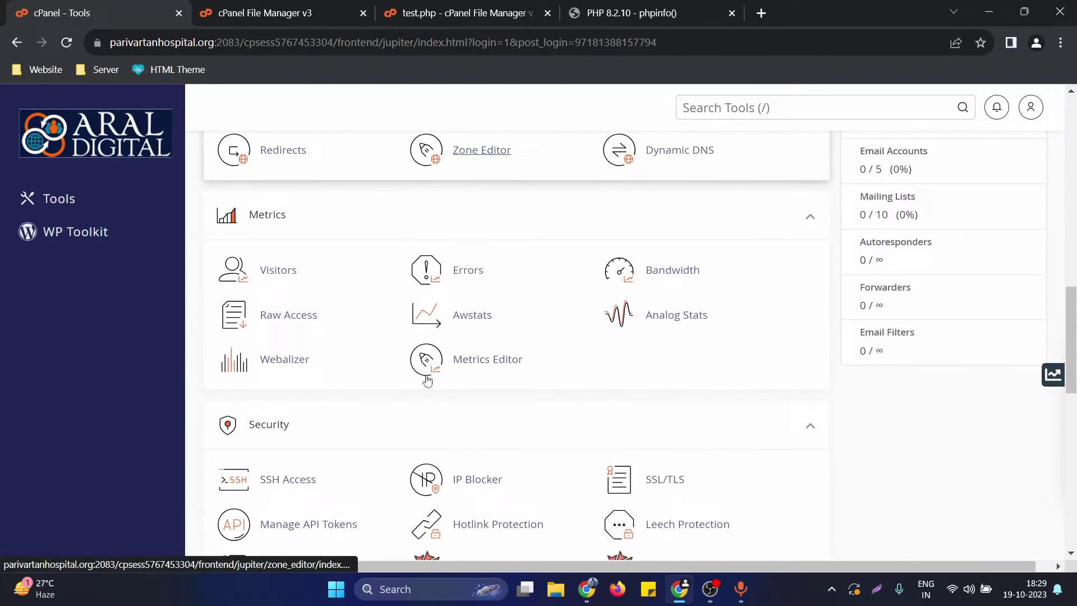
{"action": "scroll", "coordinate": [426, 379], "scroll_direction": "down", "scroll_amount": 4}
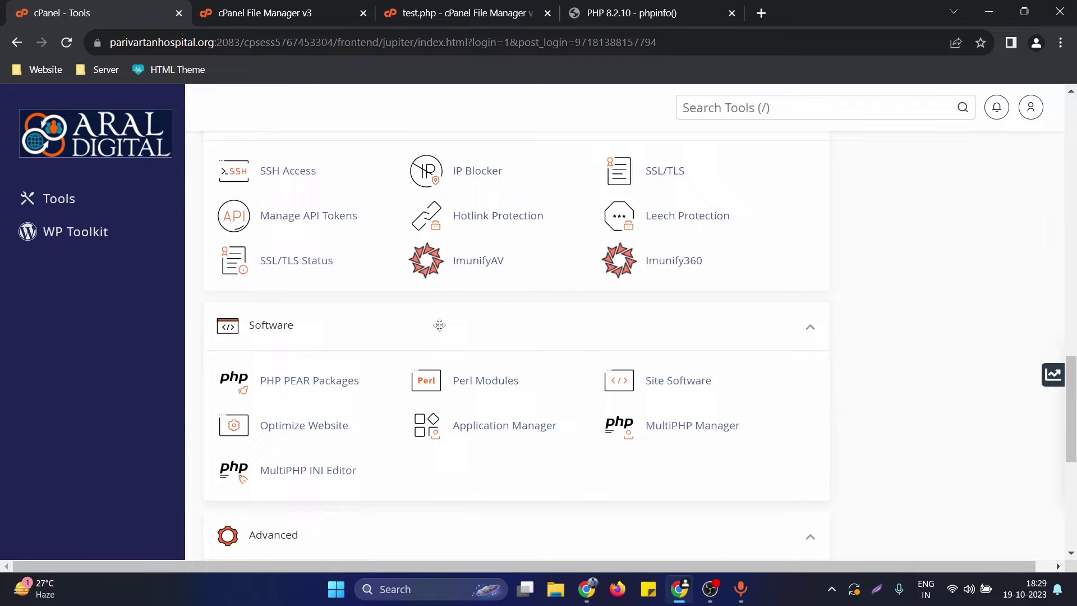
{"action": "scroll", "coordinate": [370, 342], "scroll_direction": "down", "scroll_amount": 2}
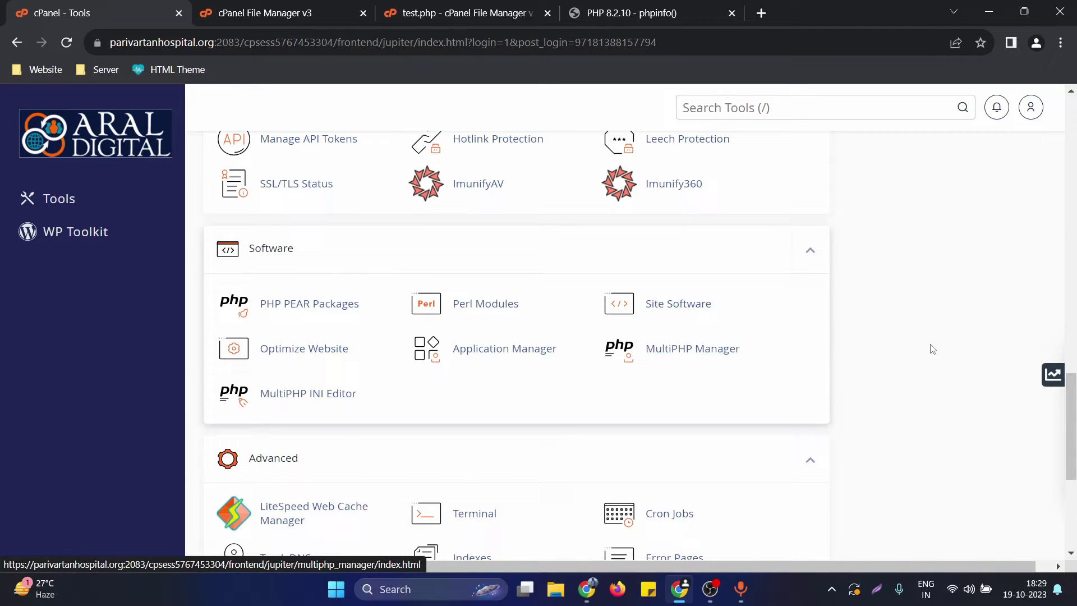
- Open MultiPHP Manager and scroll down to the domain PHP version table
{"action": "left_click", "coordinate": [673, 359]}
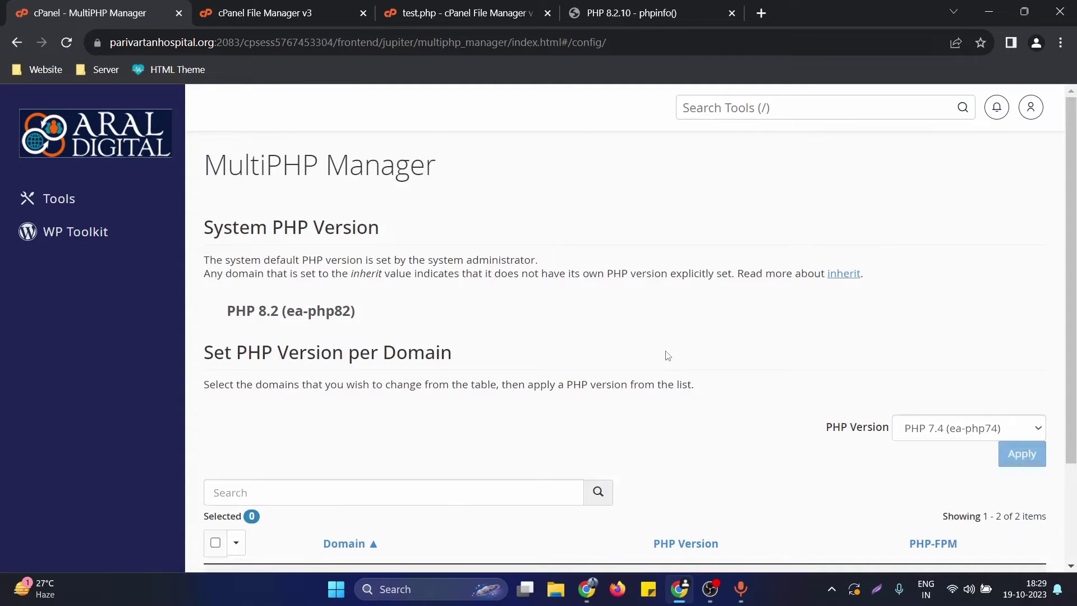
{"action": "scroll", "coordinate": [559, 321], "scroll_direction": "down", "scroll_amount": 1}
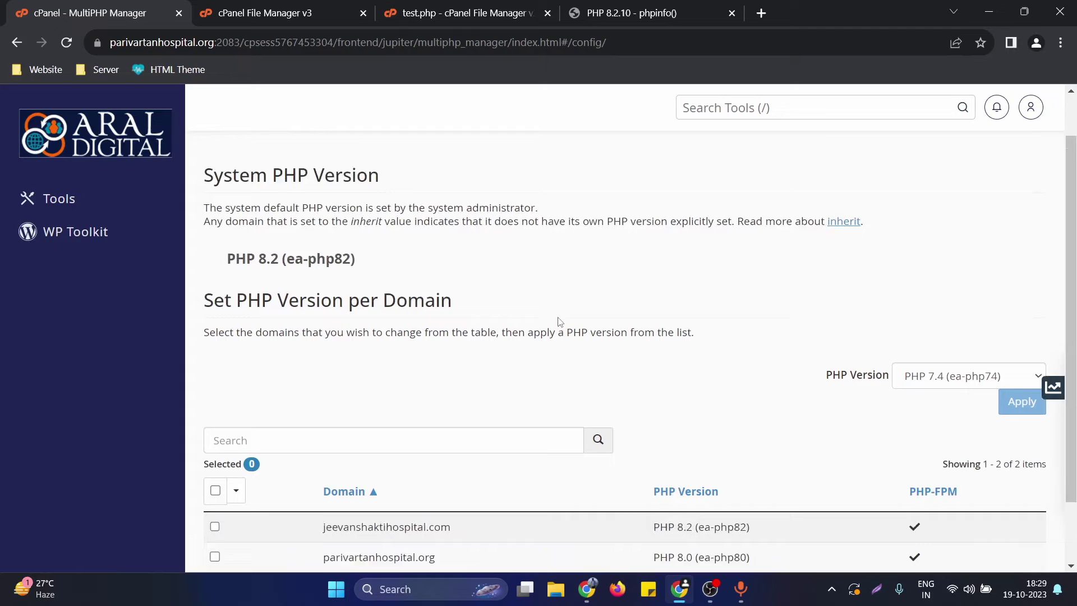
{"action": "scroll", "coordinate": [559, 321], "scroll_direction": "down", "scroll_amount": 1}
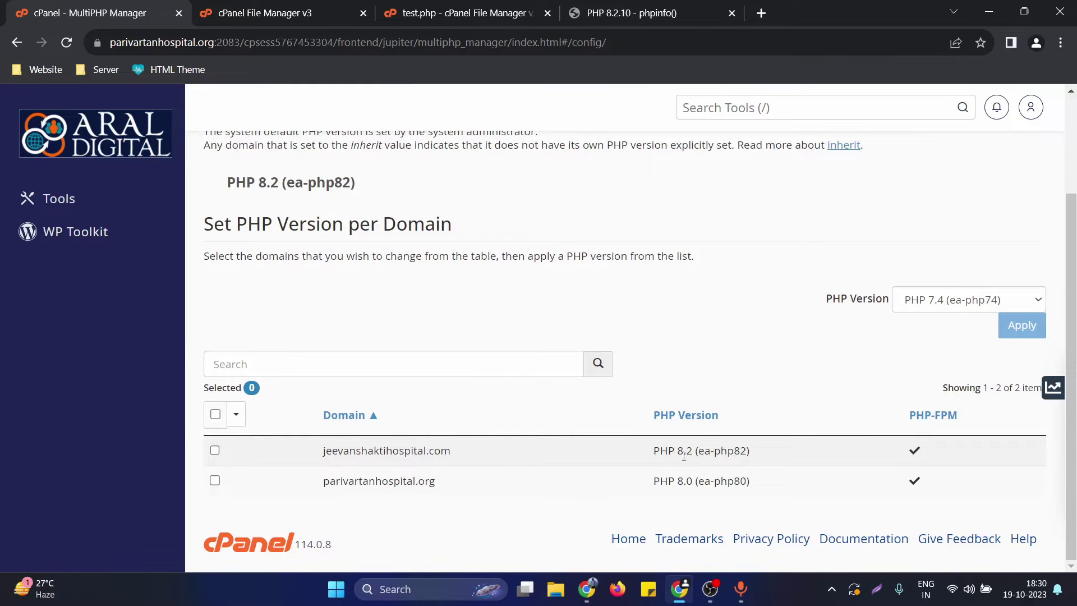
- Recheck the phpinfo test page's domain, then return to MultiPHP Manager
{"action": "left_click", "coordinate": [616, 8]}
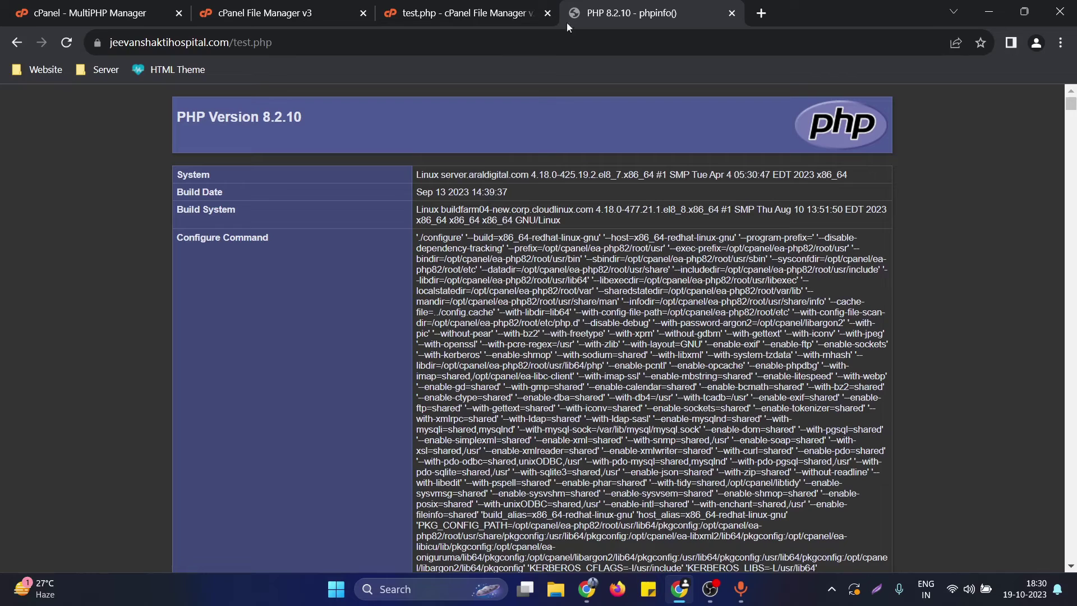
{"action": "left_click_drag", "start_coordinate": [110, 42], "coordinate": [228, 42]}
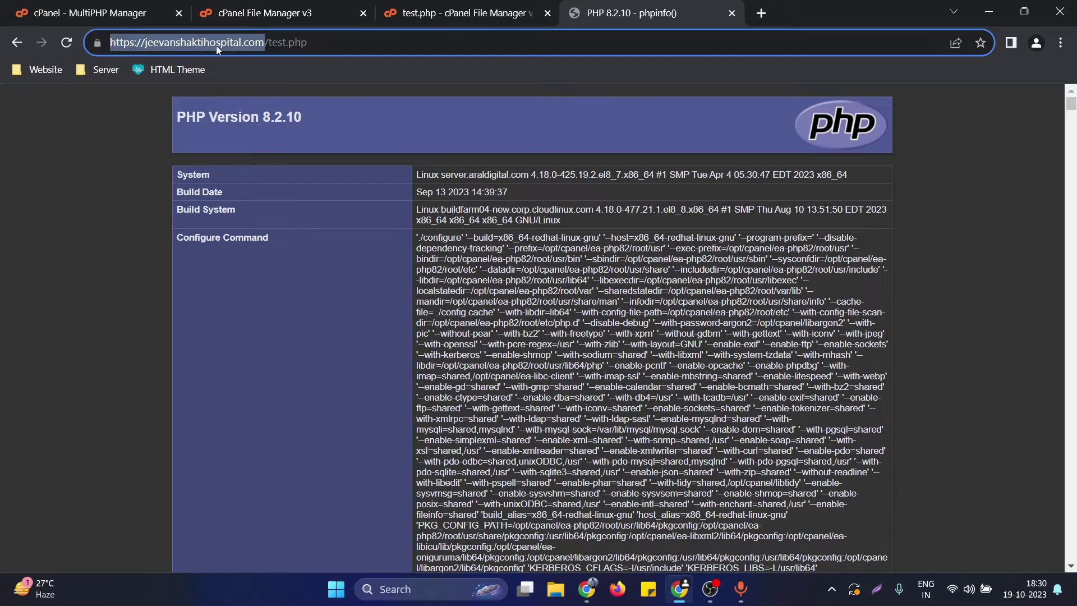
{"action": "left_click", "coordinate": [107, 8]}
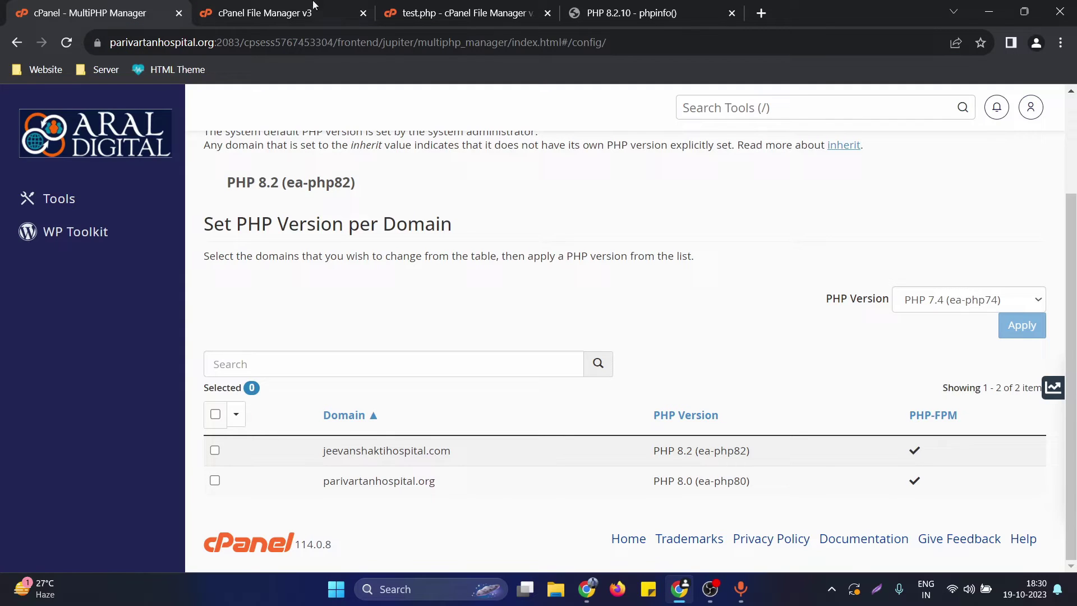
- Select jeevanshaktihospital.com and review the available PHP versions in the dropdown
{"action": "left_click", "coordinate": [215, 450]}
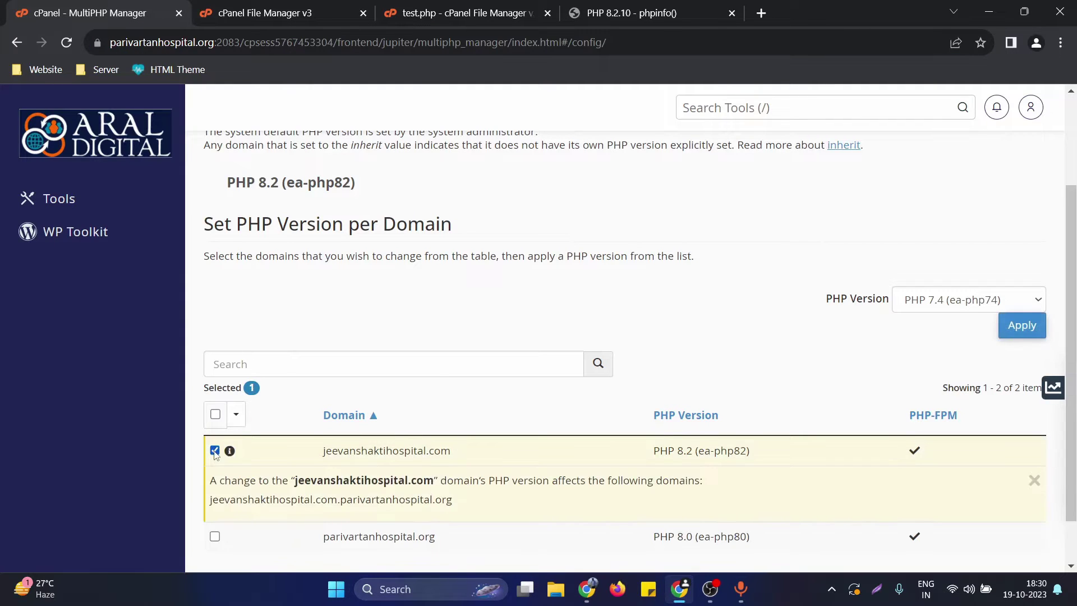
{"action": "scroll", "coordinate": [395, 431], "scroll_direction": "down", "scroll_amount": 2}
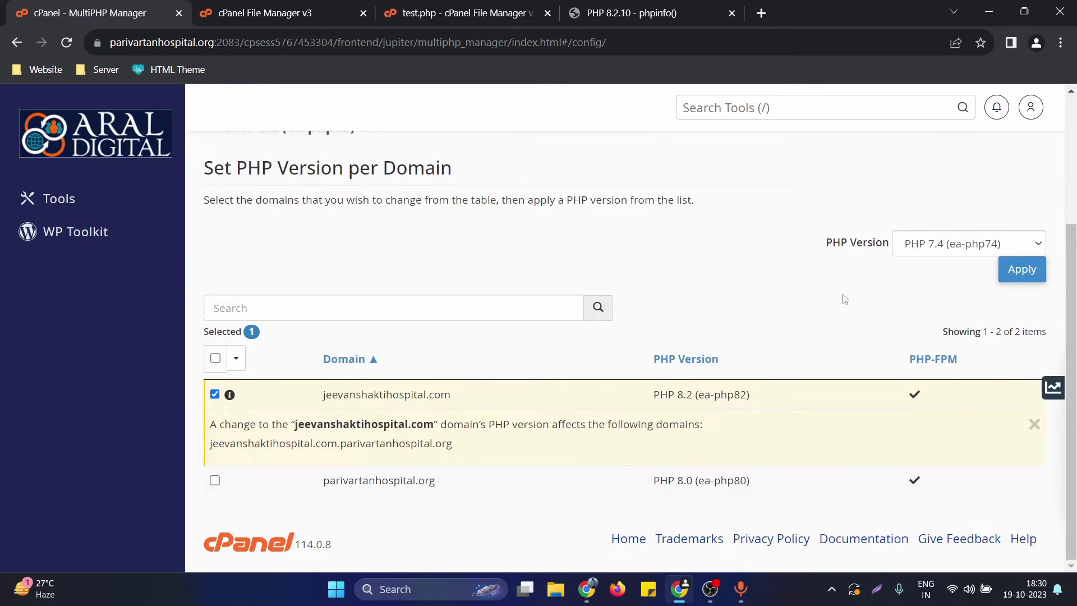
{"action": "left_click", "coordinate": [934, 250]}
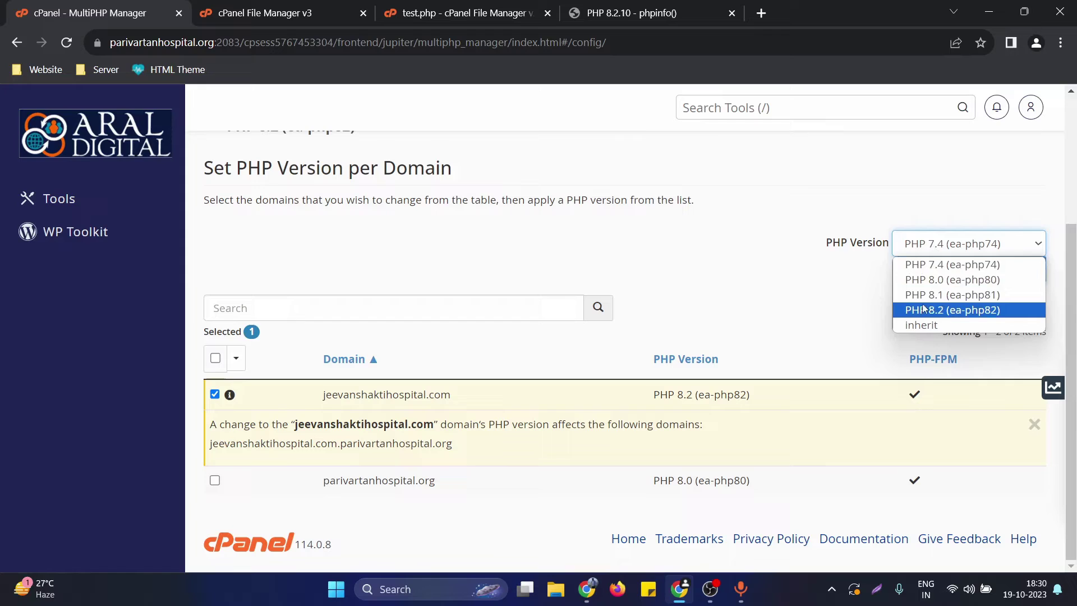
{"action": "left_click", "coordinate": [817, 278]}
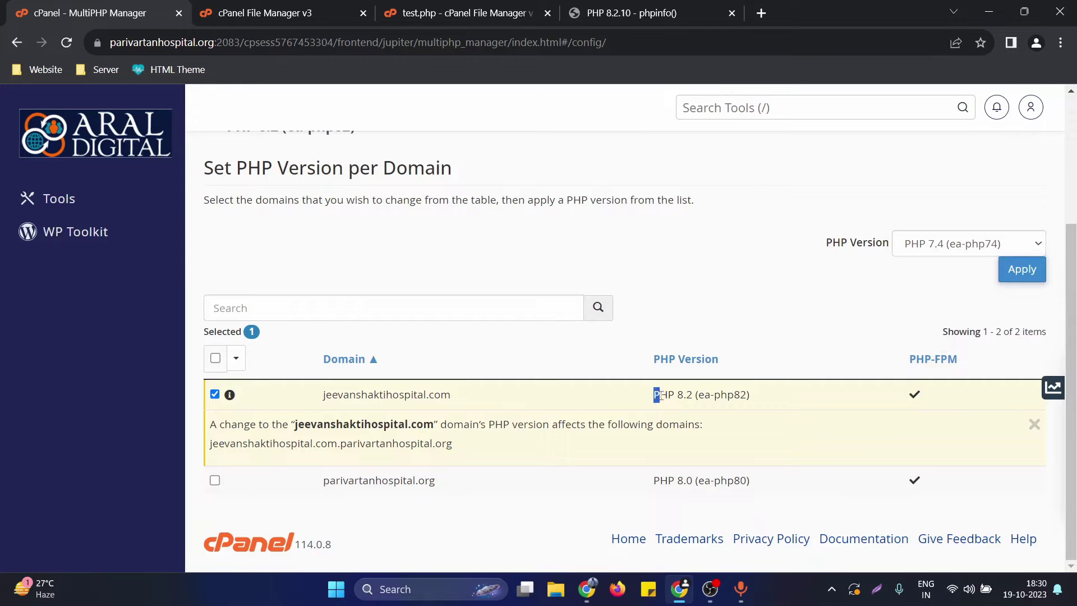
{"action": "left_click_drag", "start_coordinate": [654, 395], "coordinate": [684, 402]}
{"action": "left_click", "coordinate": [705, 397]}
- Switch jeevanshaktihospital.com to PHP 7.4 (ea-php74) and apply the change
{"action": "left_click", "coordinate": [939, 250]}
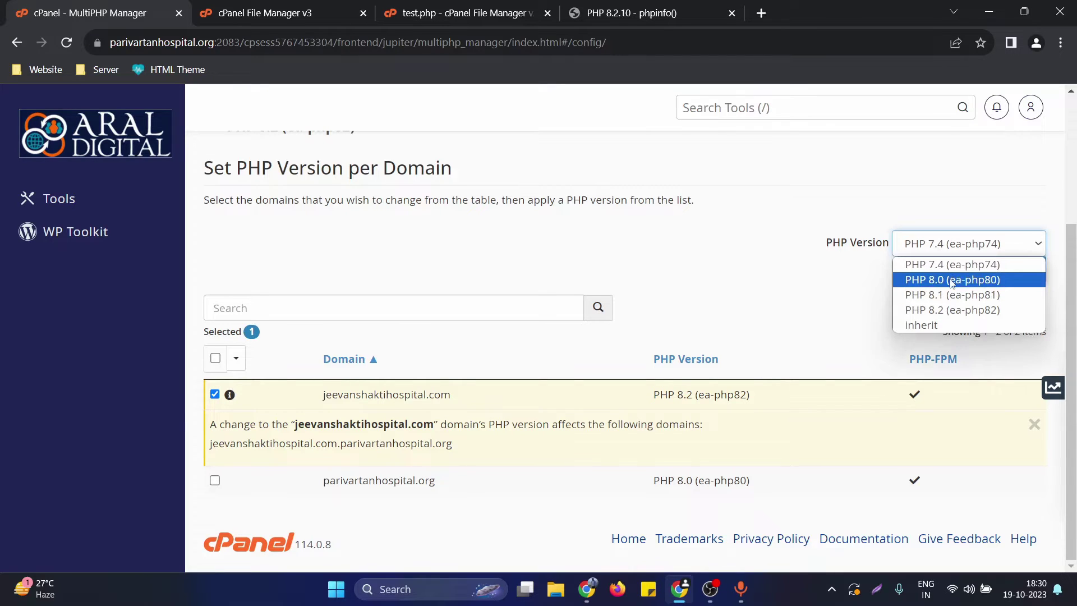
{"action": "left_click", "coordinate": [953, 265]}
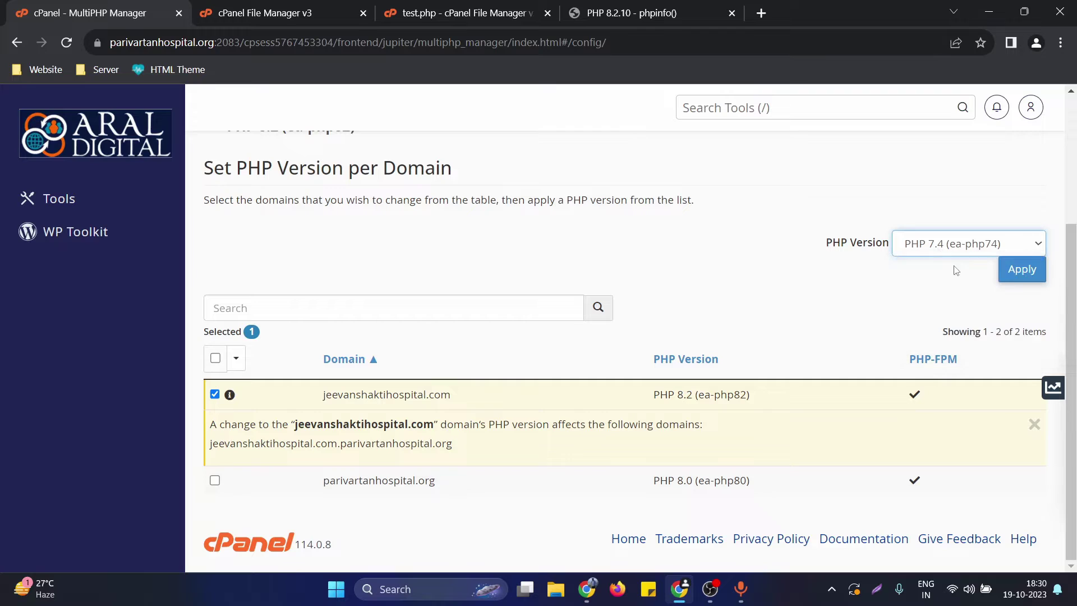
{"action": "left_click", "coordinate": [1014, 272]}
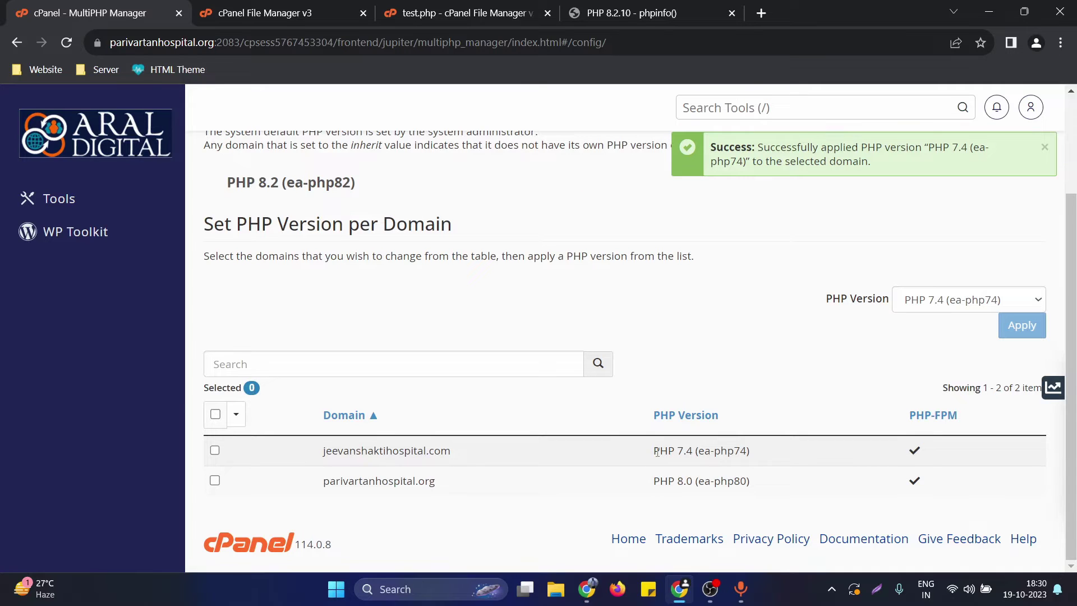
{"action": "left_click_drag", "start_coordinate": [657, 451], "coordinate": [714, 452]}
{"action": "left_click", "coordinate": [645, 12]}
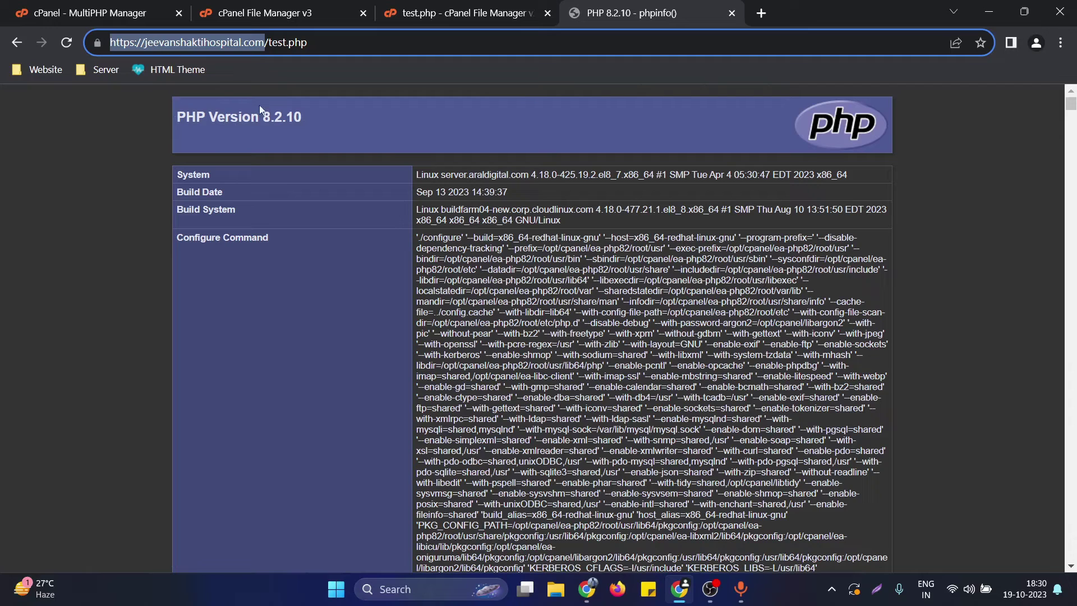
- Reload test.php and highlight the reported PHP Version 7.4.33 heading
{"action": "key", "text": "Return"}
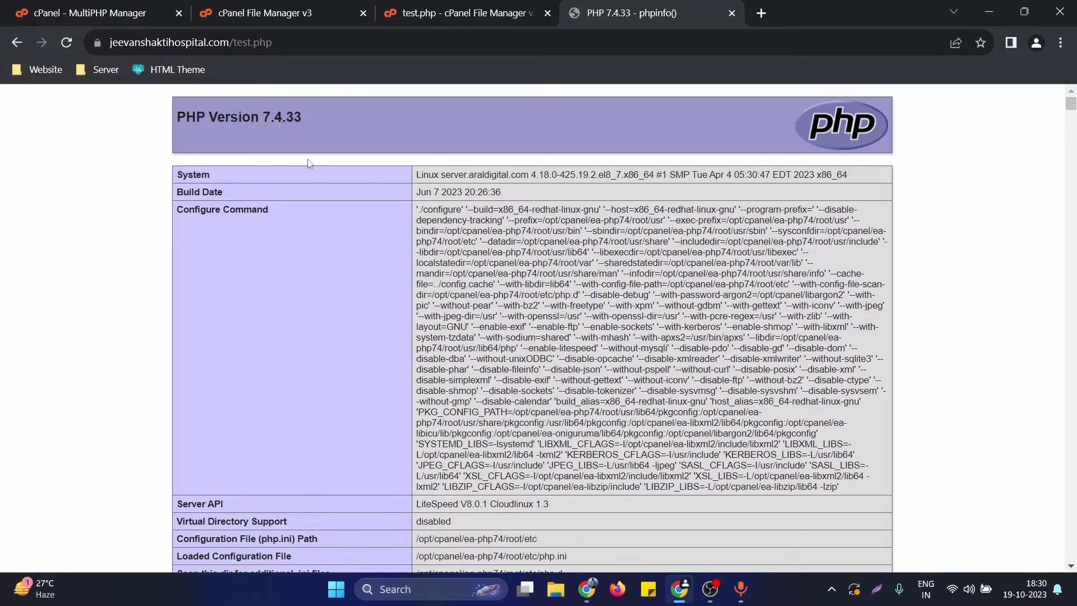
{"action": "left_click_drag", "start_coordinate": [187, 119], "coordinate": [309, 122]}
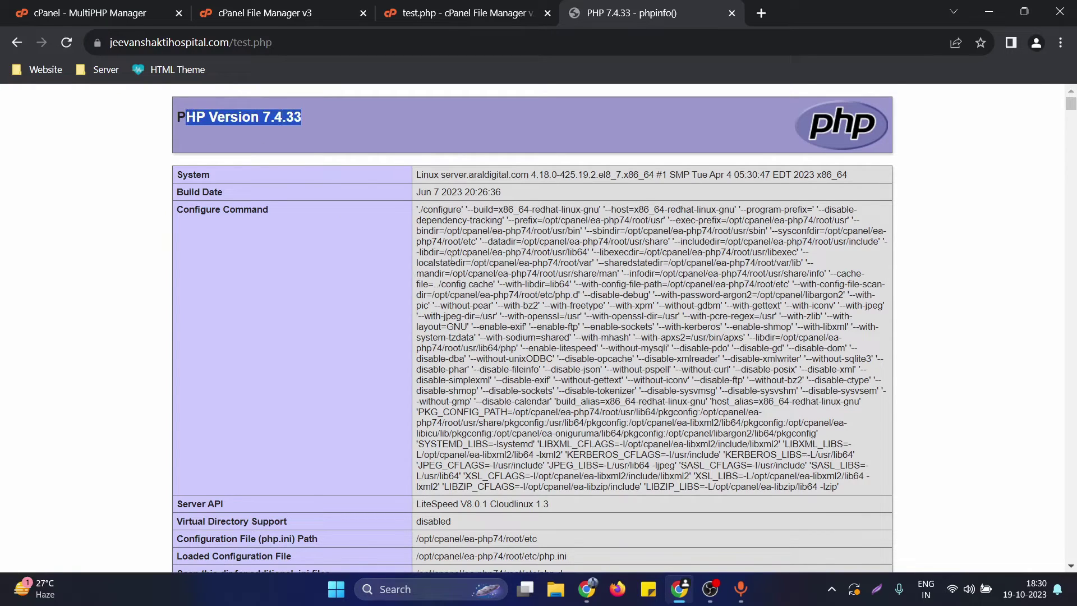
{"action": "left_click", "coordinate": [183, 132]}
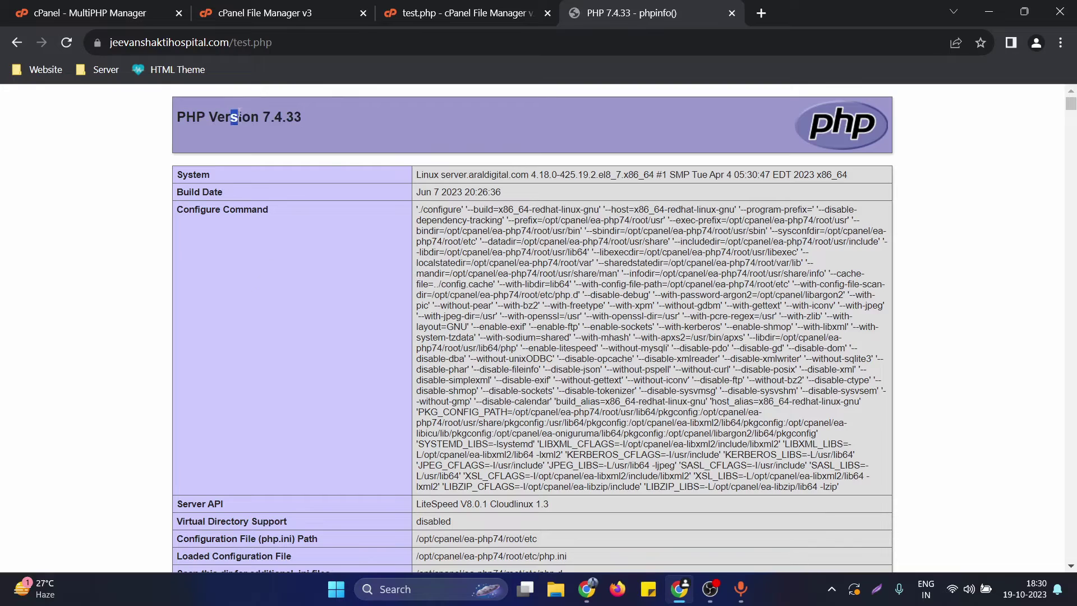
{"action": "left_click_drag", "start_coordinate": [230, 116], "coordinate": [308, 120]}
{"action": "left_click", "coordinate": [261, 117]}
{"action": "left_click", "coordinate": [329, 130]}
- Set jeevanshaktihospital.com back to PHP 8.2 (ea-php82) in MultiPHP Manager and apply
{"action": "left_click", "coordinate": [107, 12]}
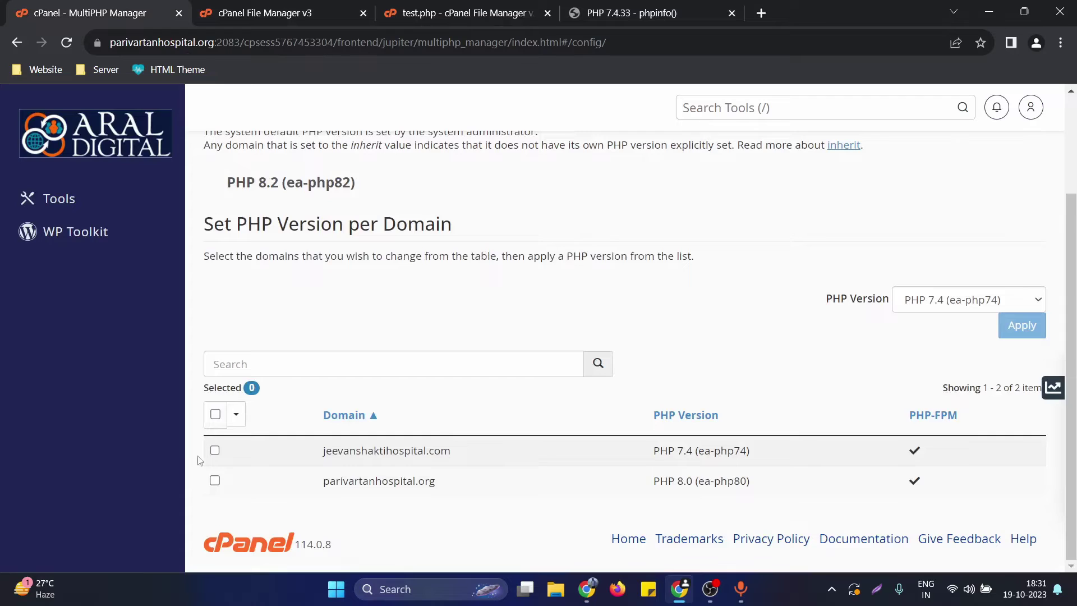
{"action": "left_click", "coordinate": [214, 450]}
{"action": "left_click", "coordinate": [935, 302]}
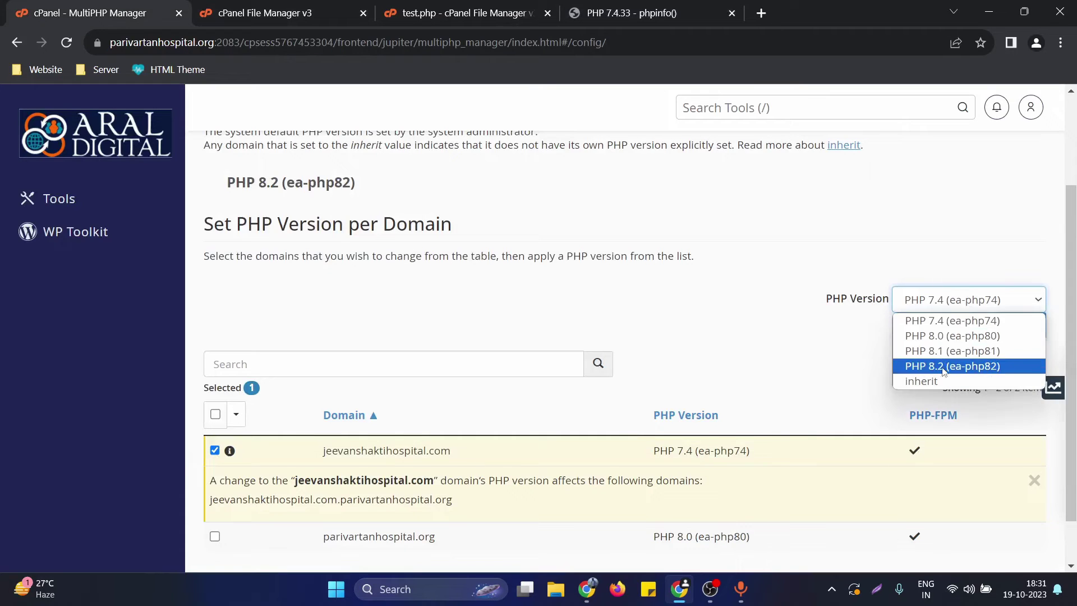
{"action": "left_click", "coordinate": [942, 367]}
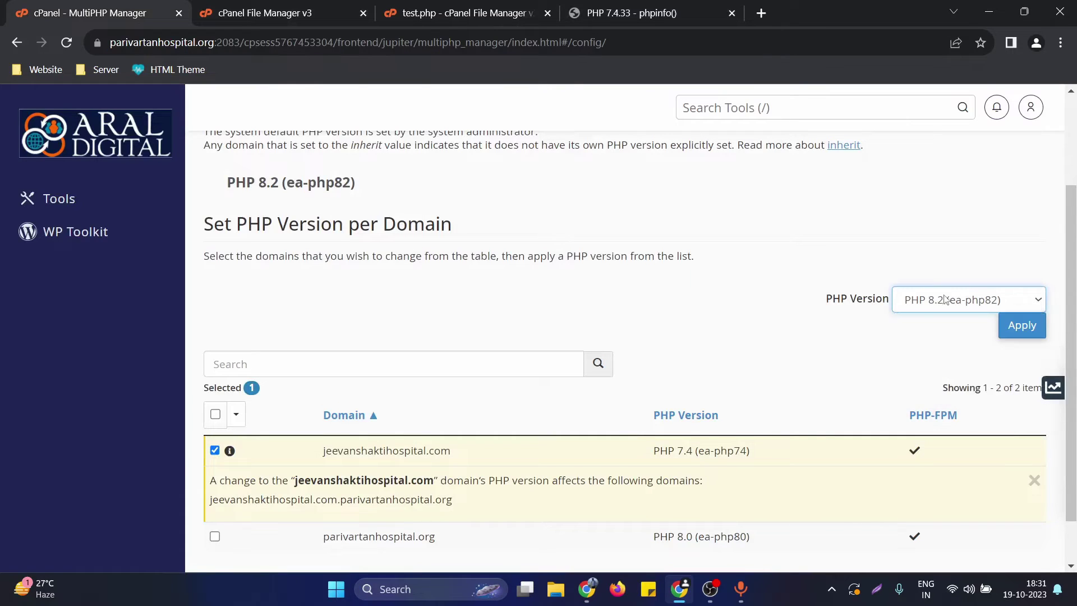
{"action": "left_click", "coordinate": [1017, 326]}
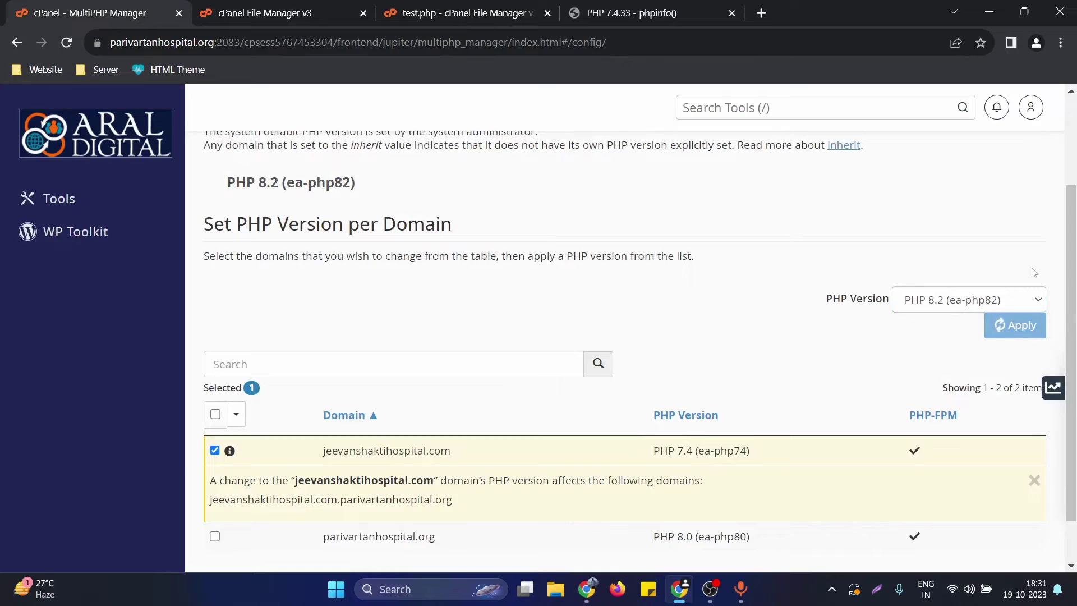
- Reload the phpinfo test page and confirm it reports PHP Version 8.2.10
{"action": "left_click", "coordinate": [710, 8]}
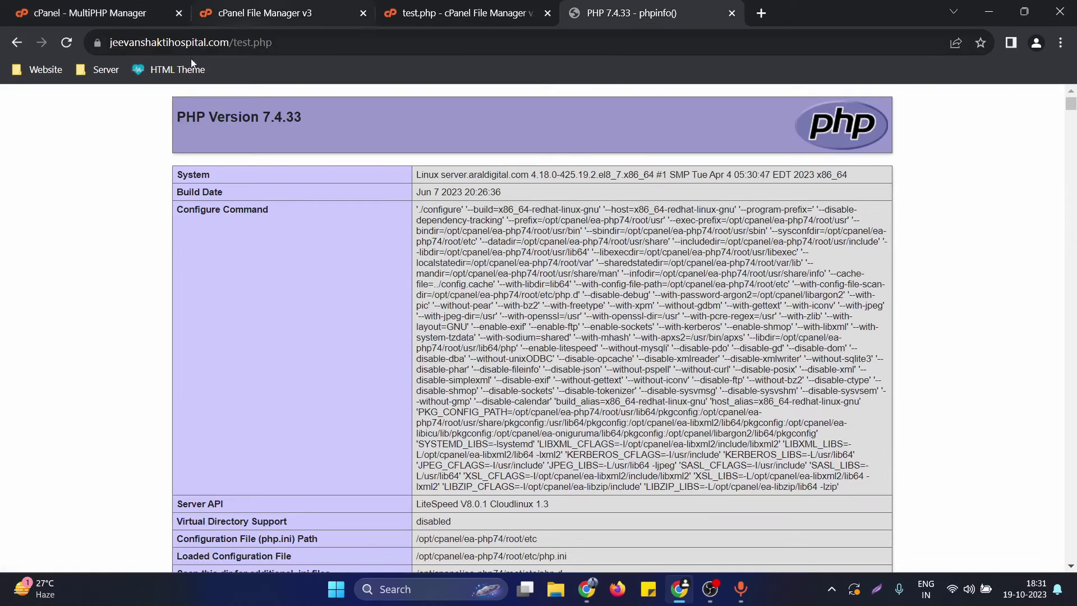
{"action": "left_click", "coordinate": [69, 41]}
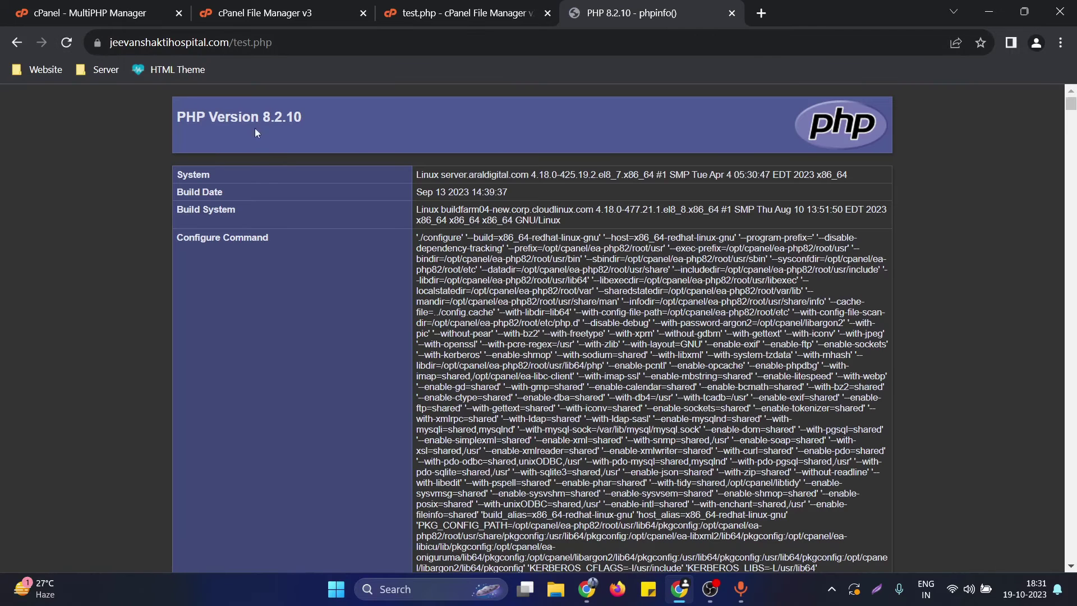
{"action": "left_click_drag", "start_coordinate": [256, 129], "coordinate": [296, 117]}
{"action": "triple_click", "coordinate": [271, 116]}
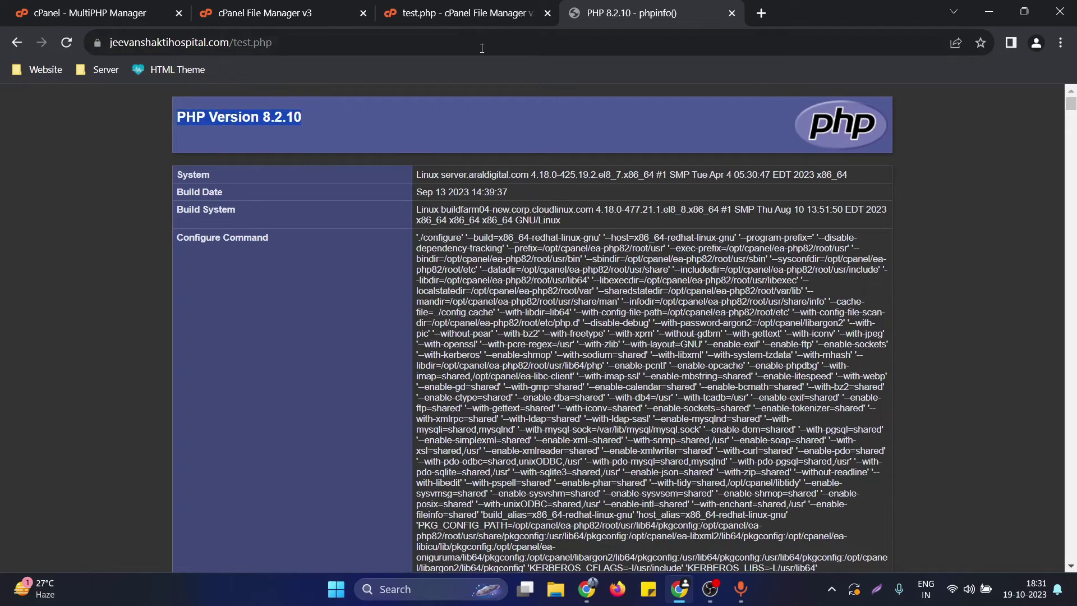
{"action": "left_click", "coordinate": [321, 113]}
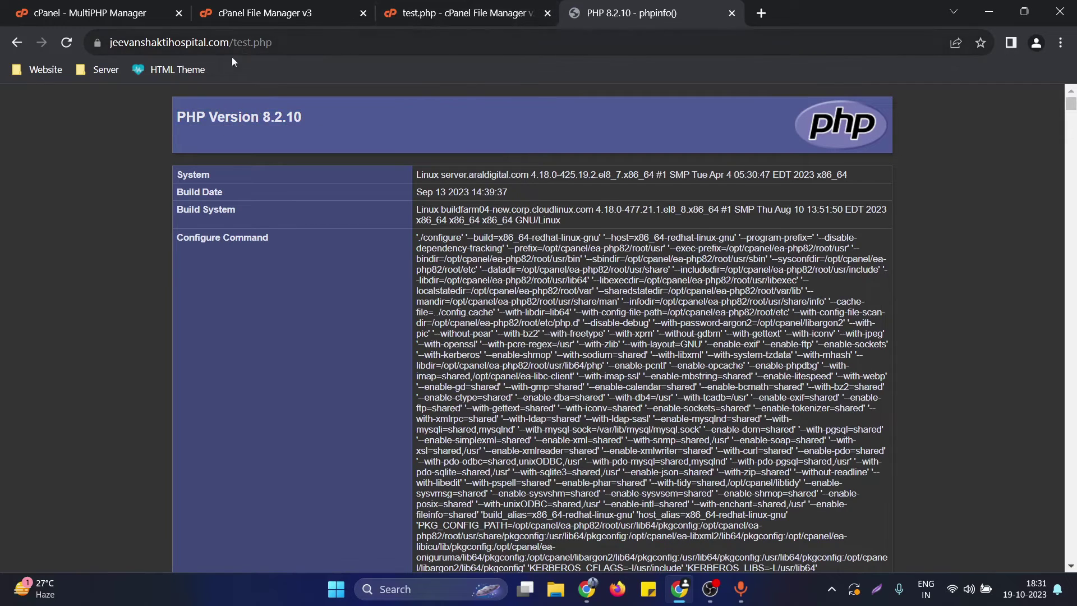
{"action": "left_click_drag", "start_coordinate": [272, 42], "coordinate": [242, 44]}
{"action": "left_click", "coordinate": [417, 7]}
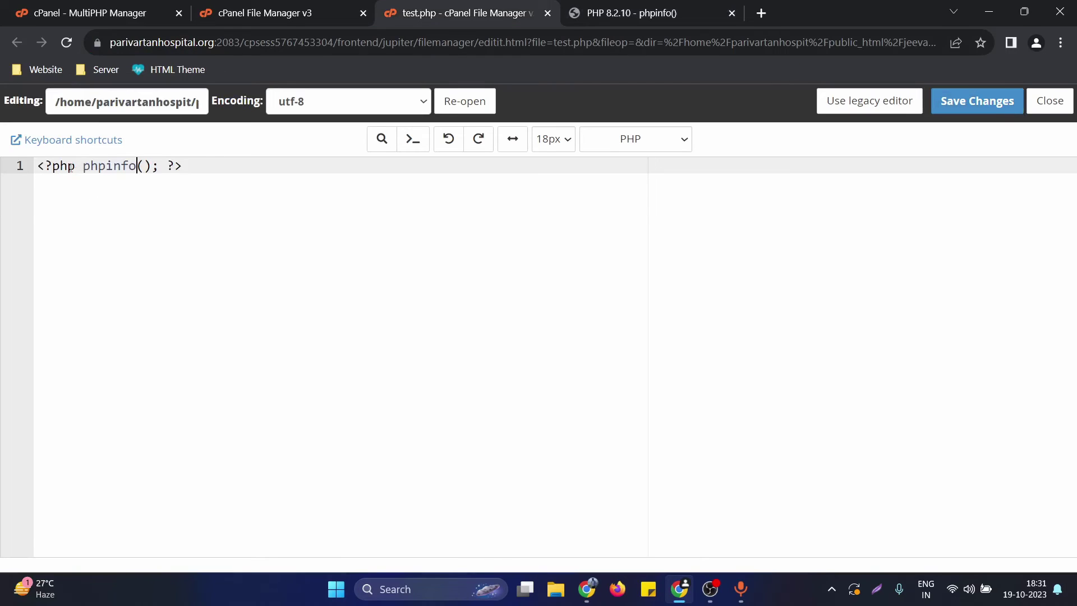
{"action": "left_click_drag", "start_coordinate": [83, 166], "coordinate": [167, 166]}
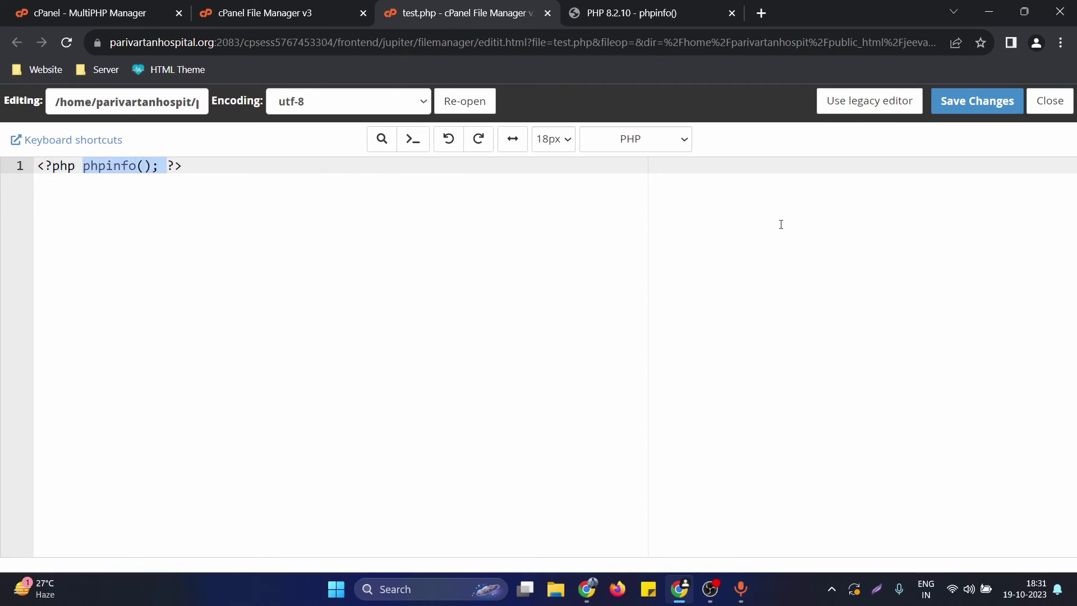
{"action": "left_click", "coordinate": [654, 5]}
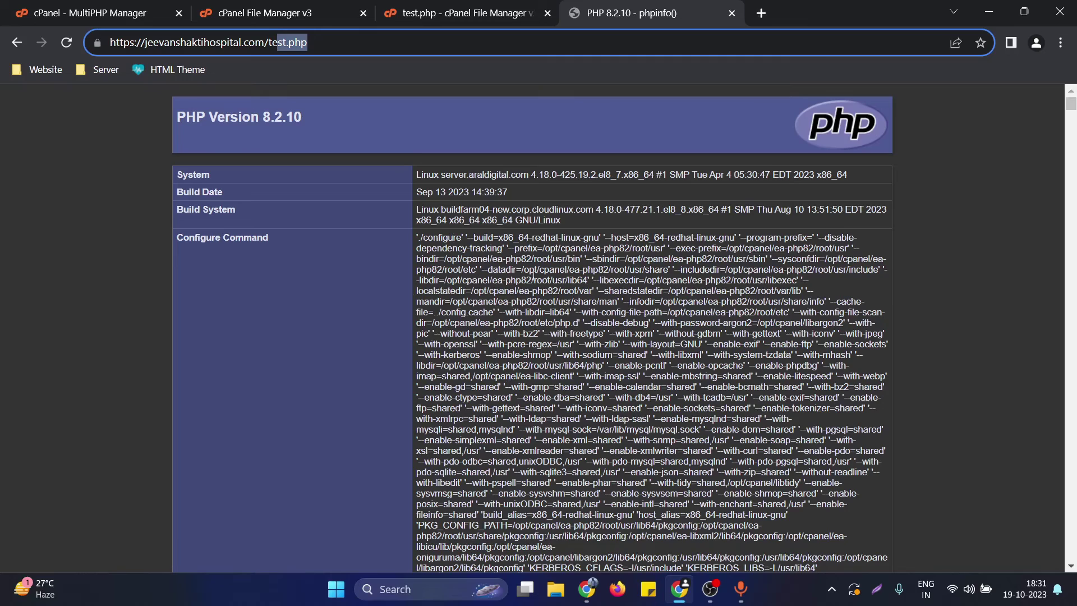